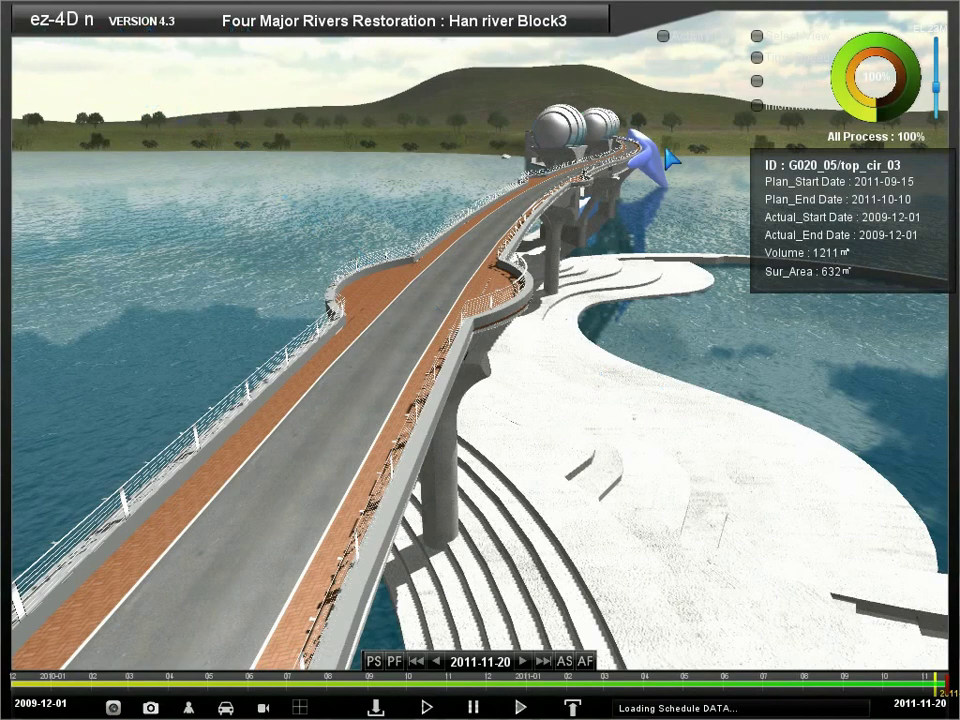
# Step: Orbit the view toward the bridge piers at the 2009-12-01 start date
pyautogui.moveTo(866, 375); pyautogui.dragTo(302, 452)
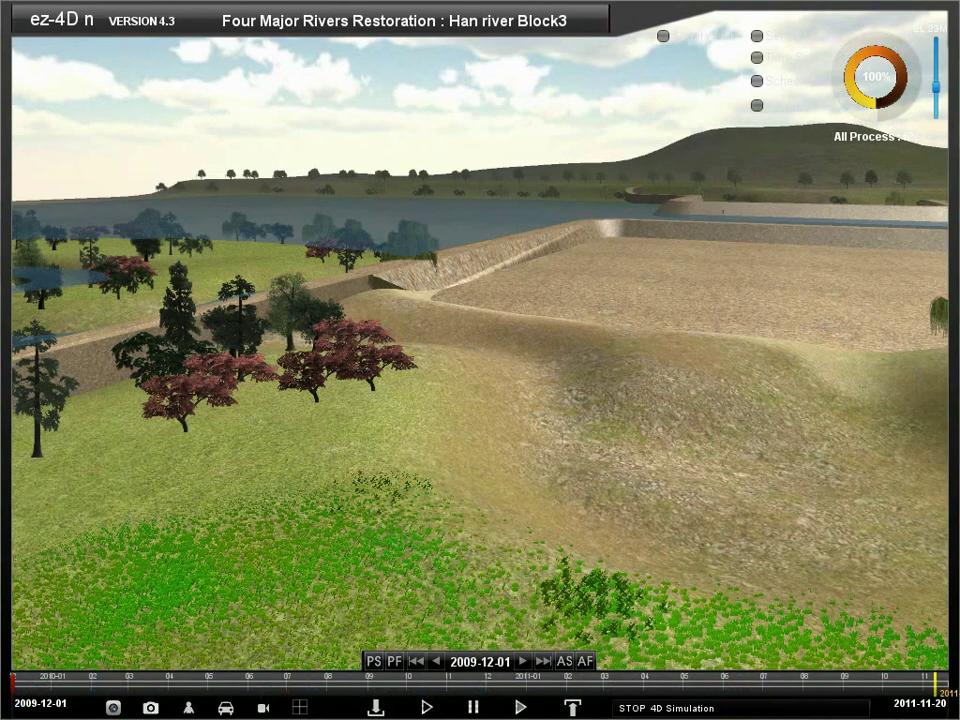
# Step: Play the planned 4D construction simulation through to its 2011-11-20 end
pyautogui.click(425, 705)
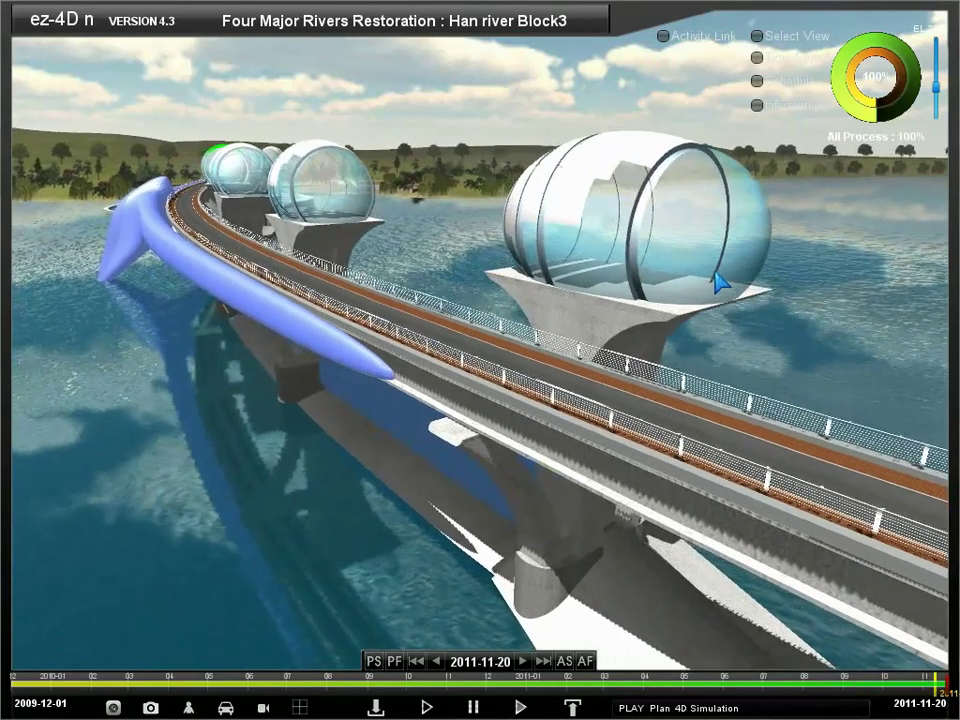
# Step: Stop the simulation, jump to 2011-08-12, then rewind the timeline to late 2010
pyautogui.click(473, 705)
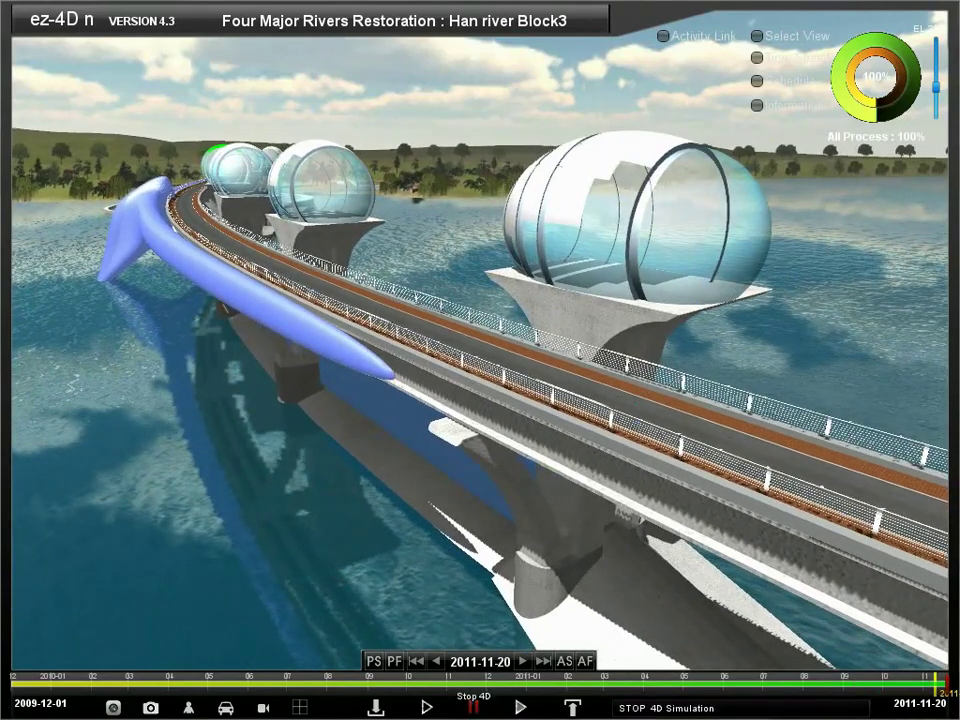
pyautogui.click(820, 686)
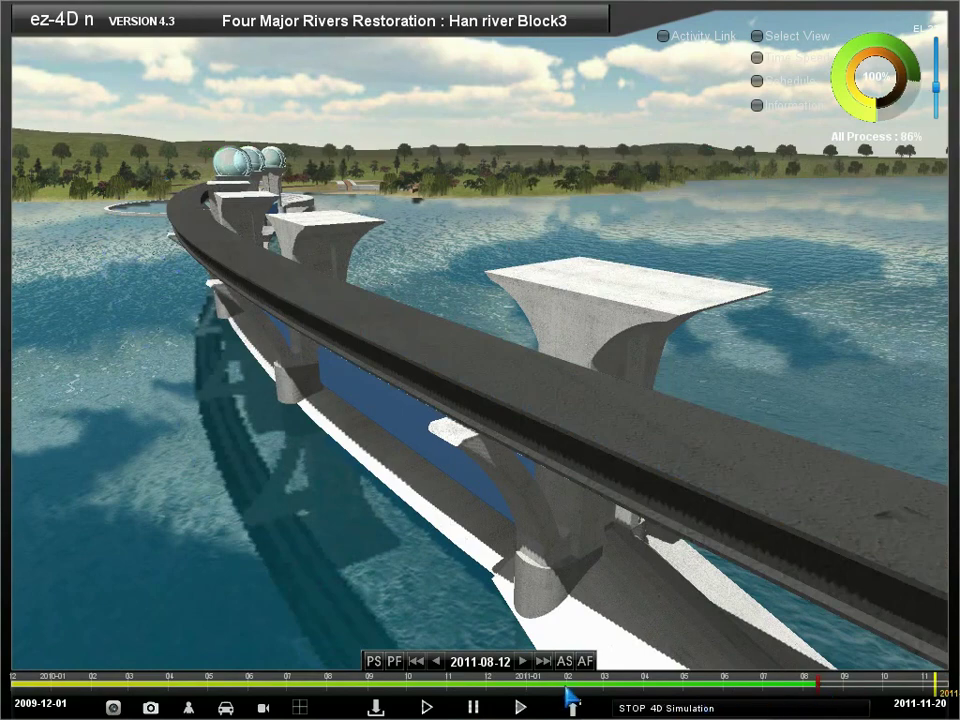
pyautogui.moveTo(566, 690); pyautogui.dragTo(938, 690)
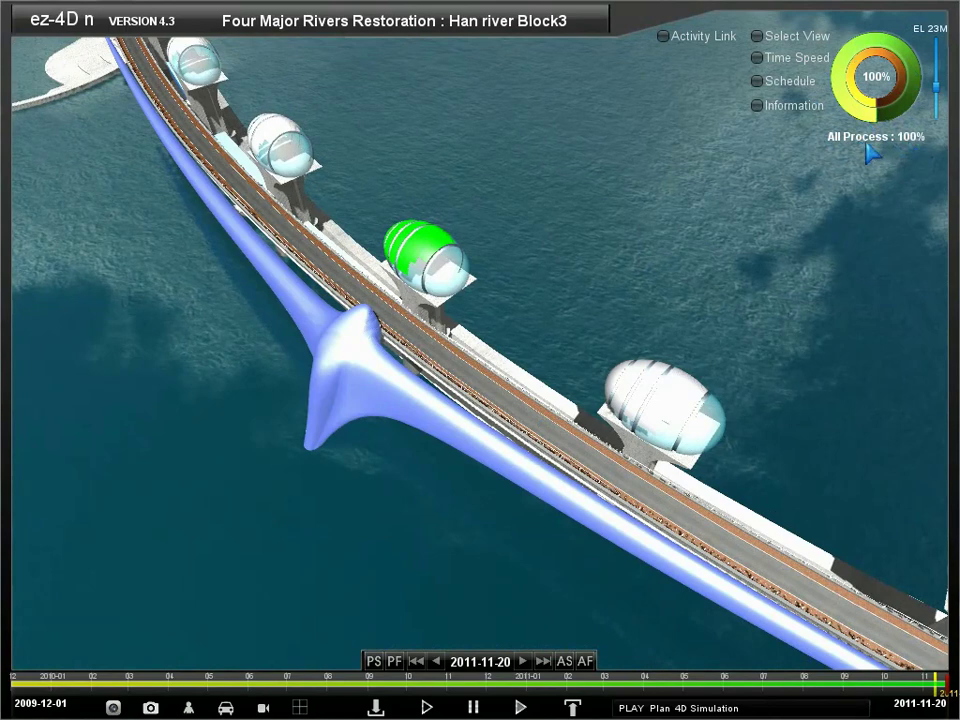
pyautogui.click(773, 36)
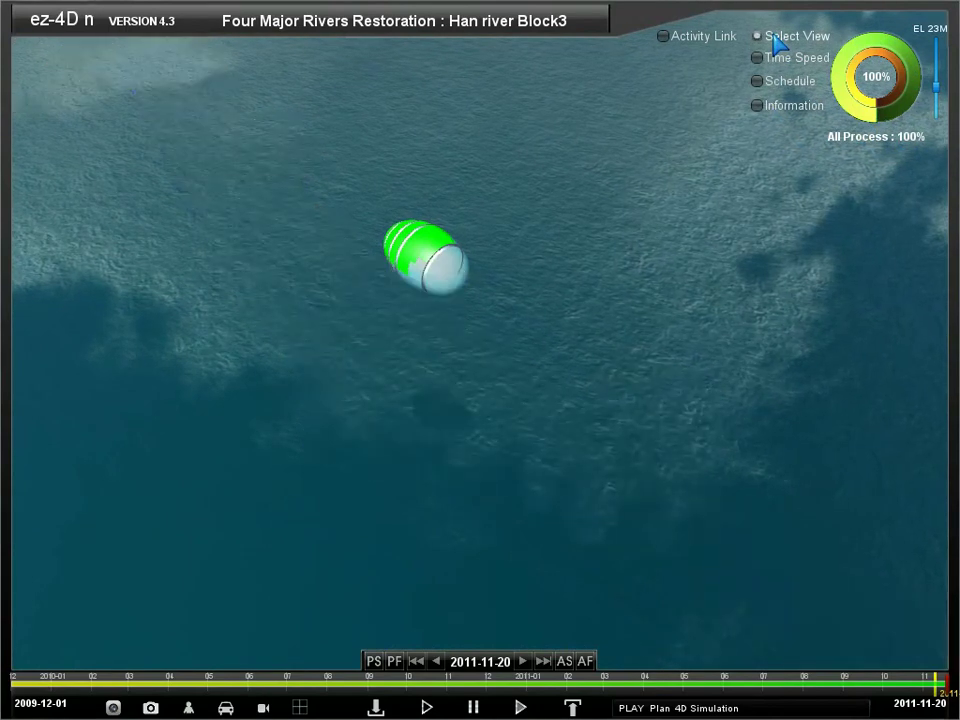
pyautogui.click(775, 38)
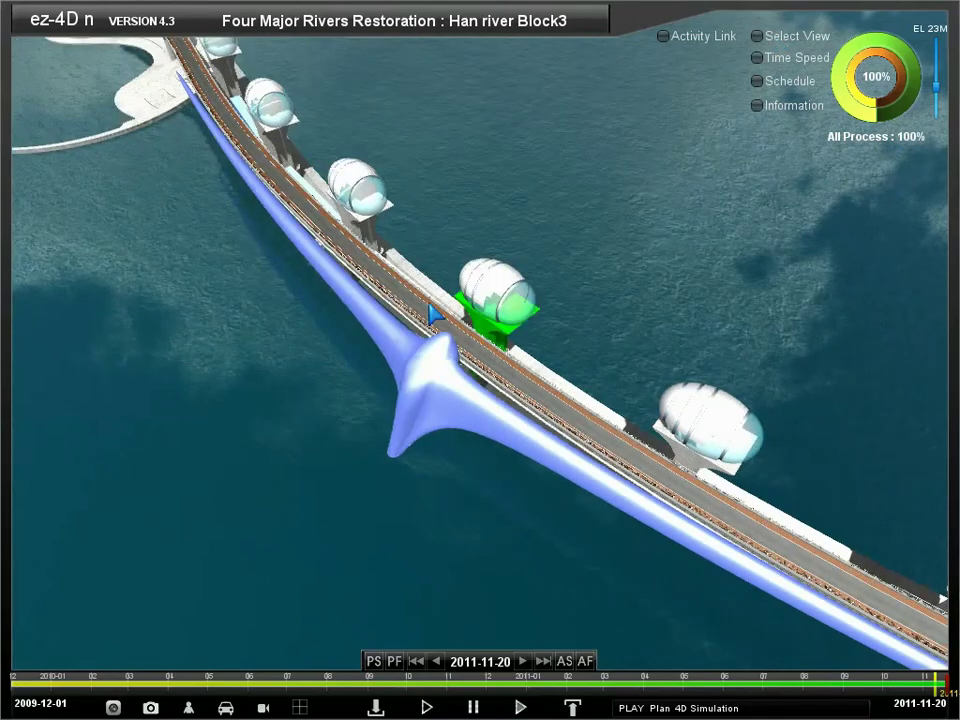
pyautogui.click(773, 36)
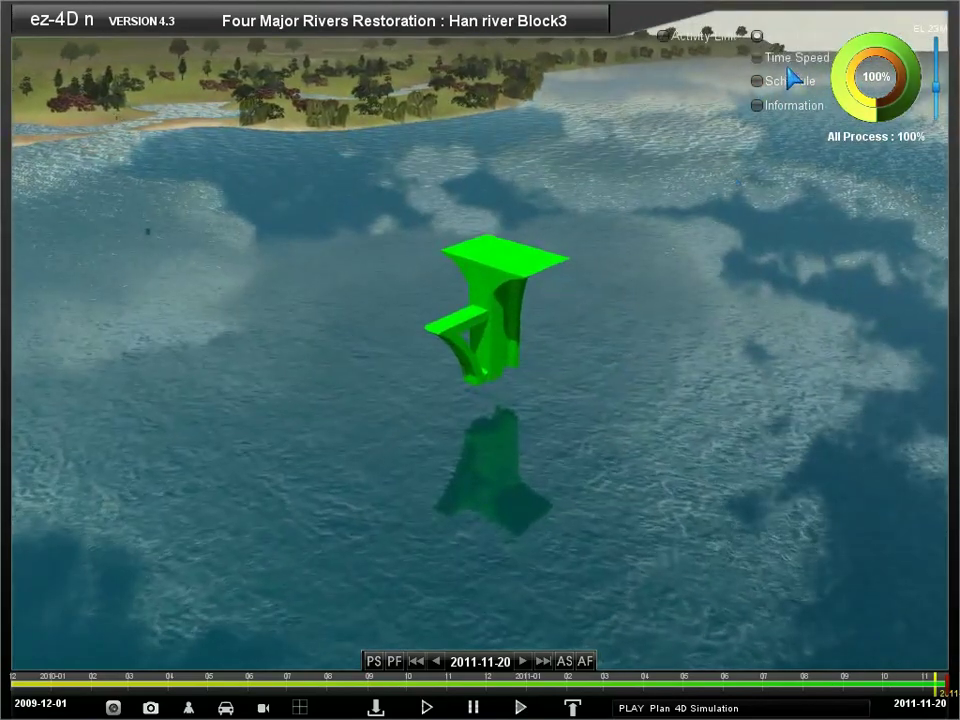
pyautogui.click(773, 38)
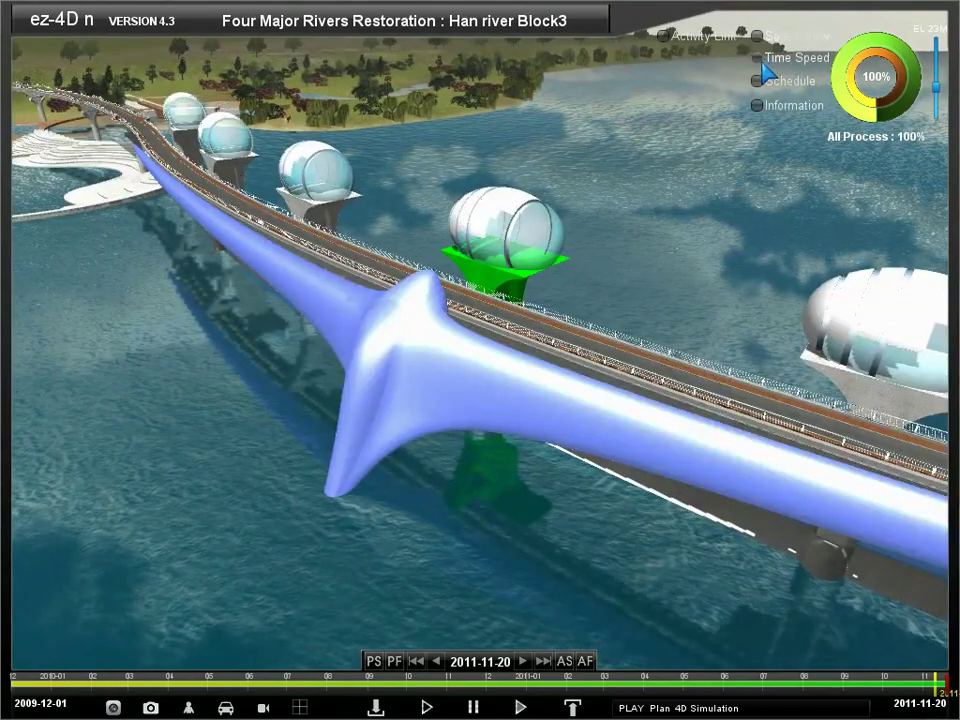
pyautogui.click(764, 58)
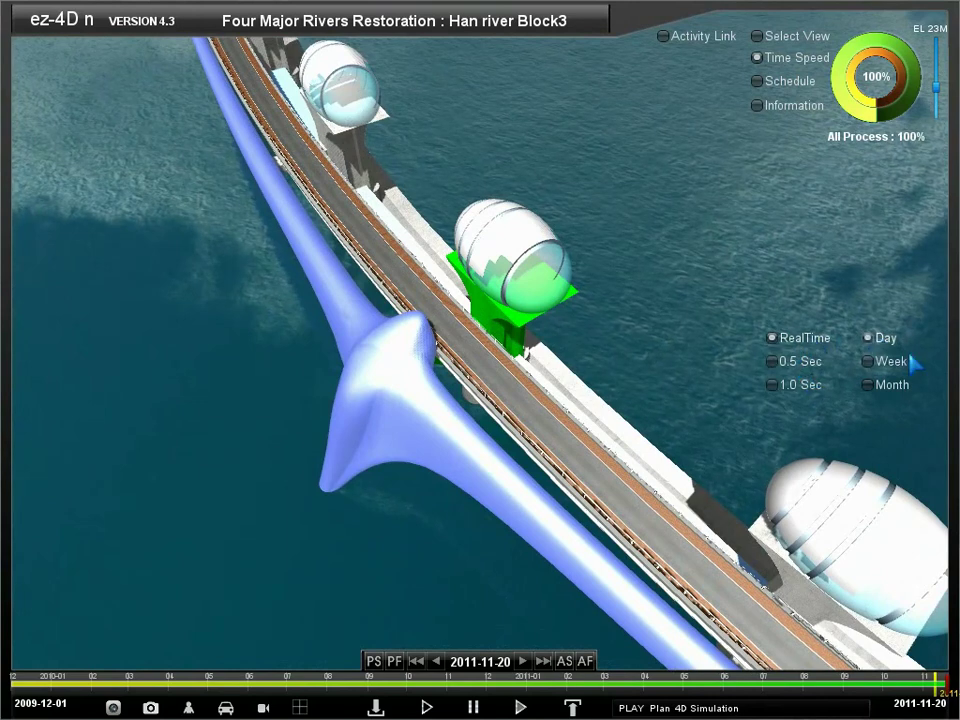
pyautogui.click(774, 60)
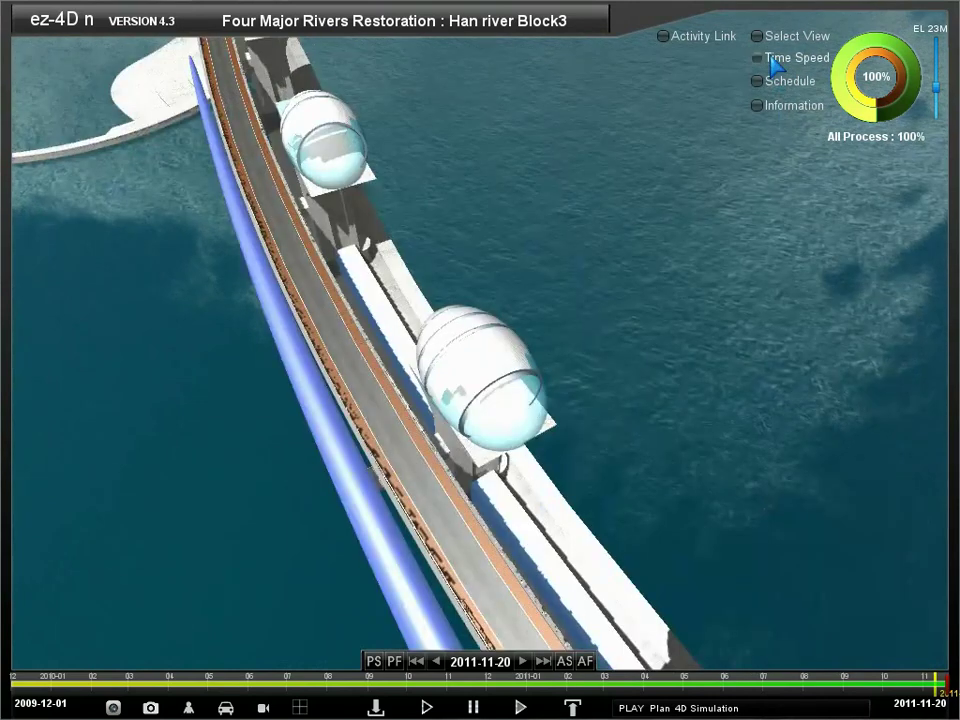
# Step: Read the Information details of two capsules, then overlay the schedule task labels on the scene
pyautogui.click(758, 106)
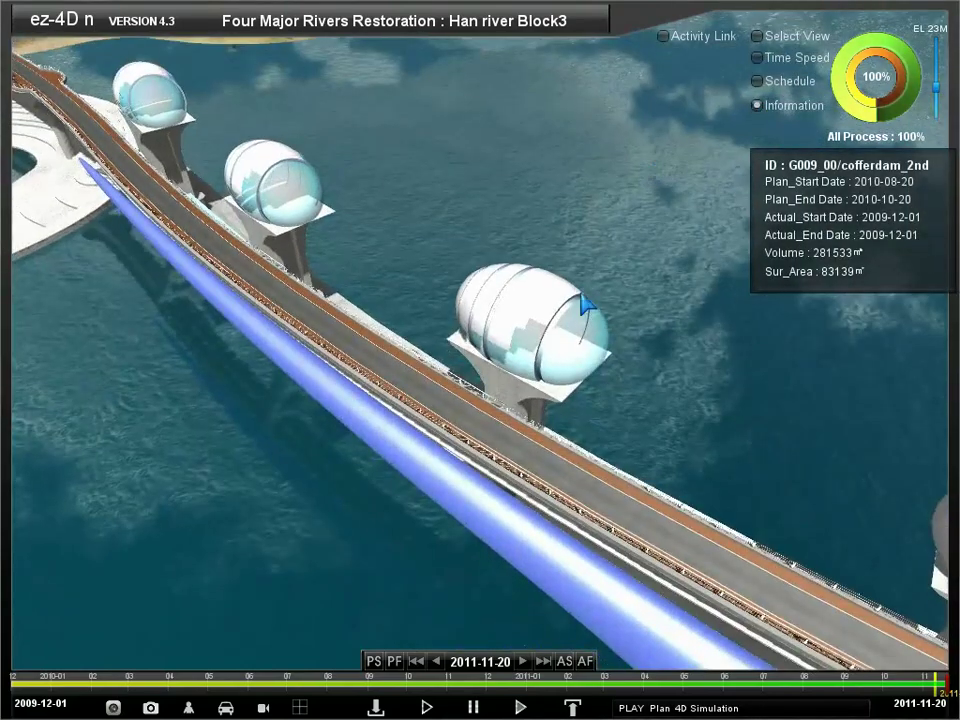
pyautogui.click(552, 321)
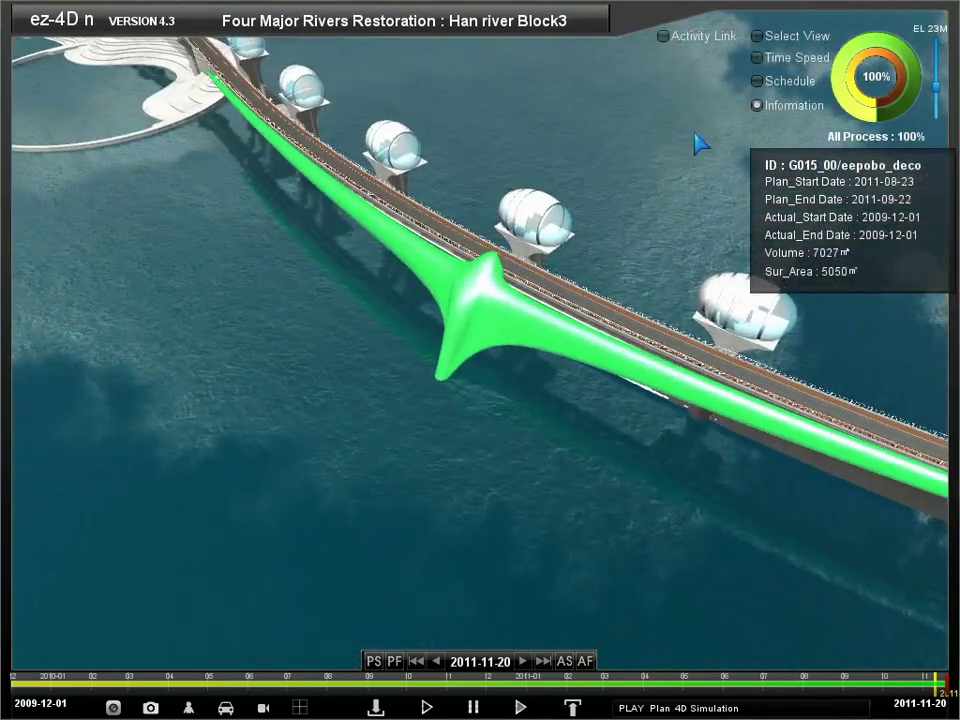
pyautogui.click(757, 105)
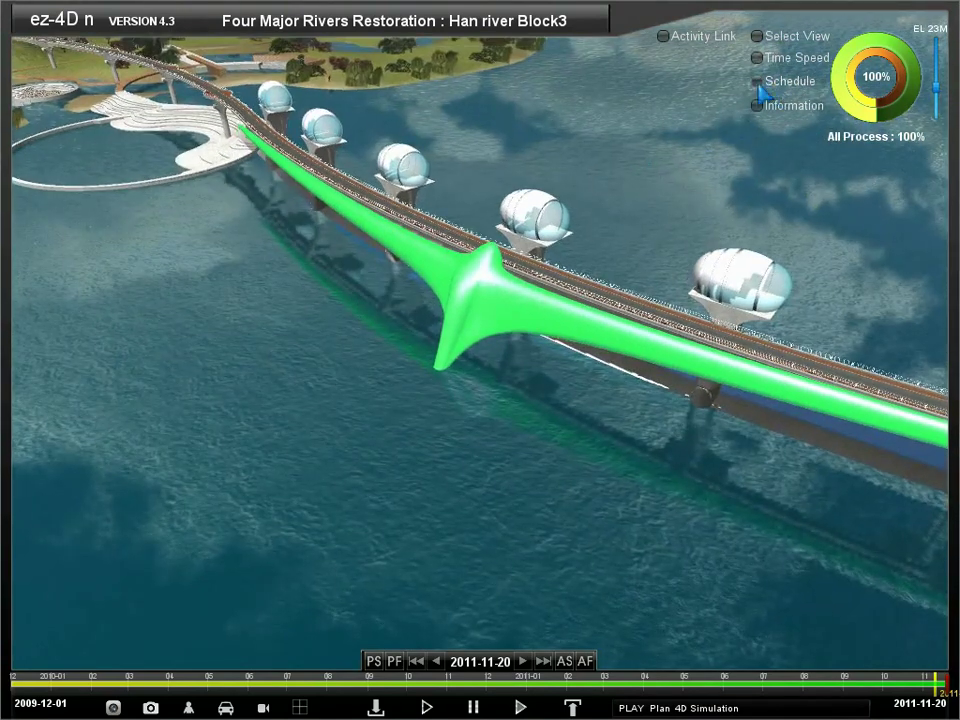
pyautogui.click(758, 84)
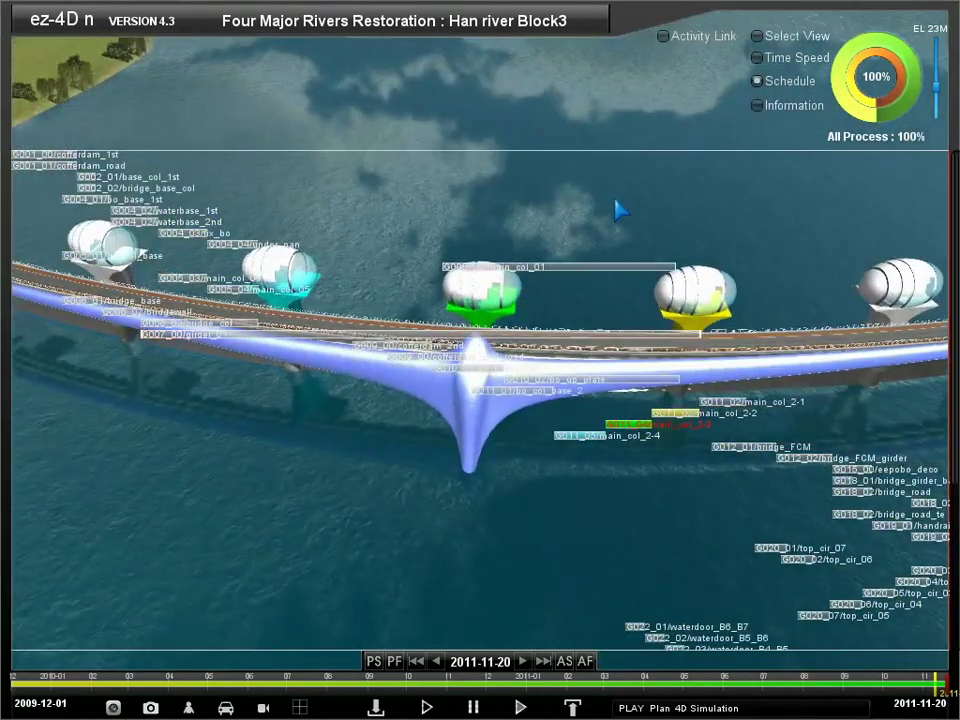
# Step: Rewind the timeline to early 2010, then hide the schedule task labels
pyautogui.moveTo(222, 687); pyautogui.dragTo(113, 689)
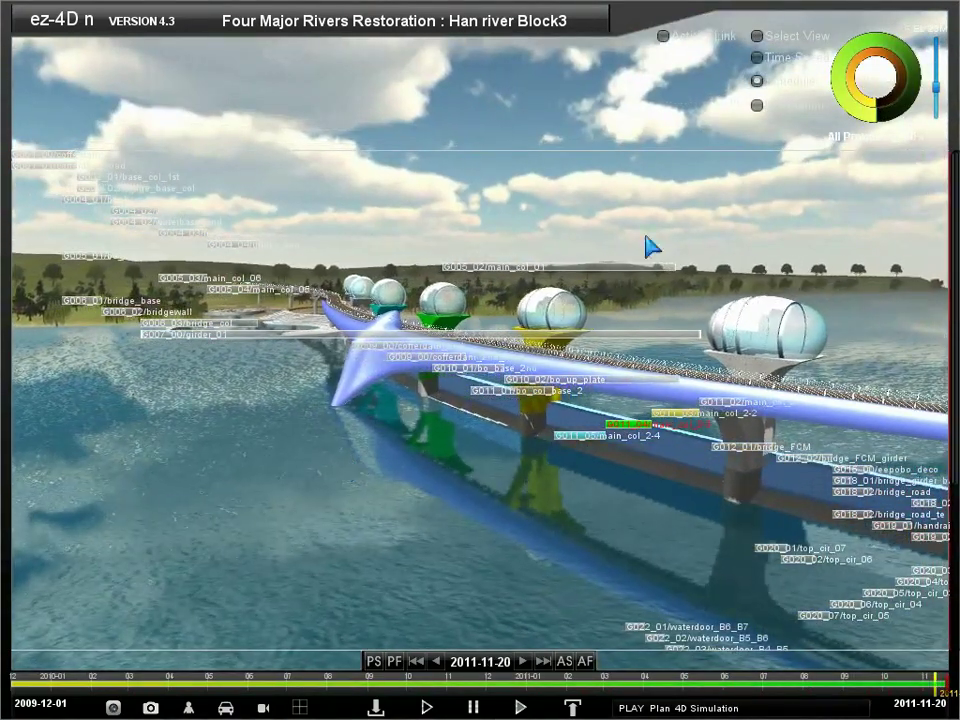
pyautogui.click(758, 82)
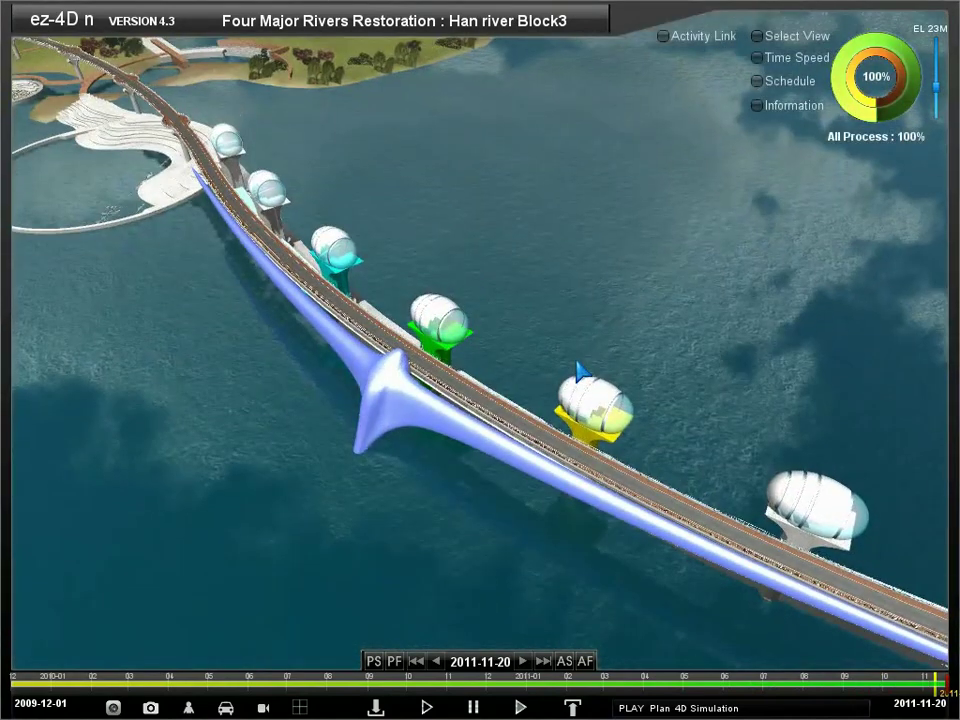
# Step: Enable Activity Link and show the activities linked to the blue deck and a column
pyautogui.click(663, 36)
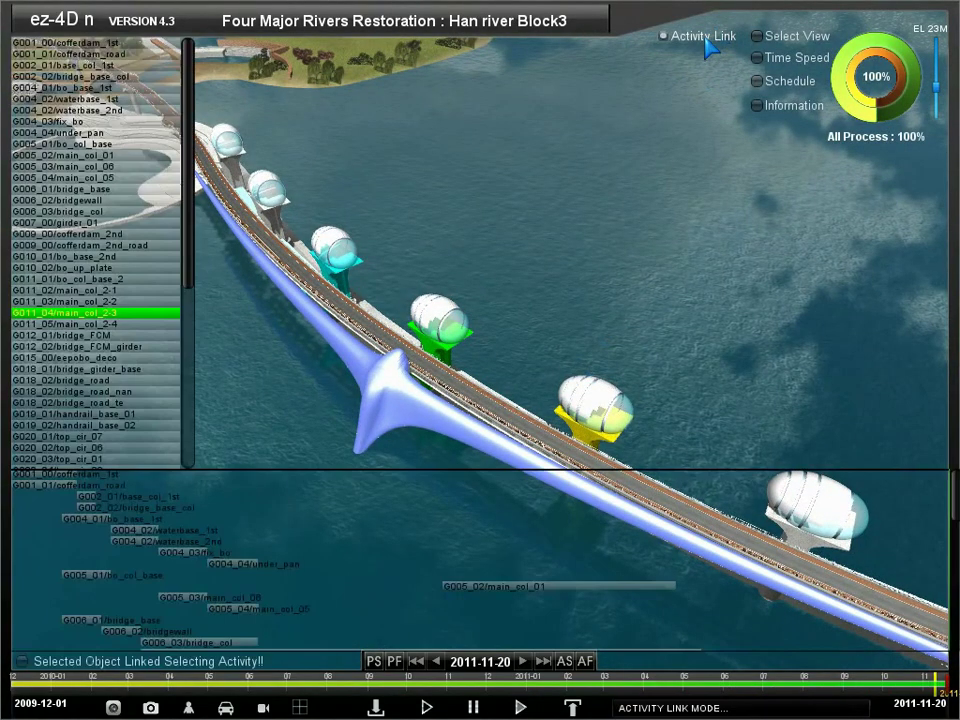
pyautogui.click(404, 420)
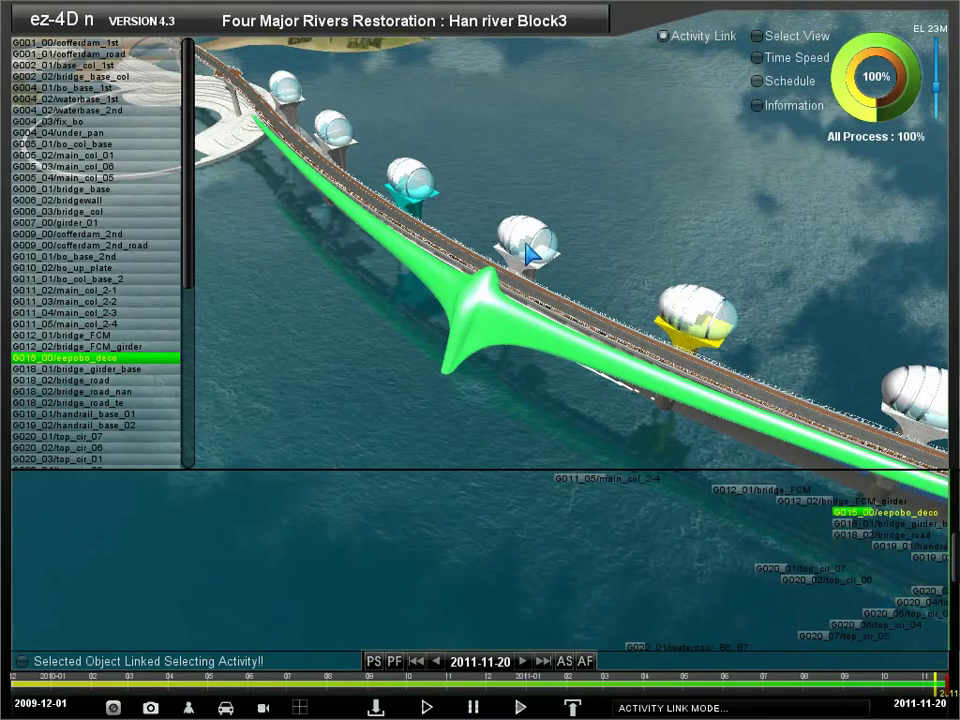
pyautogui.click(524, 276)
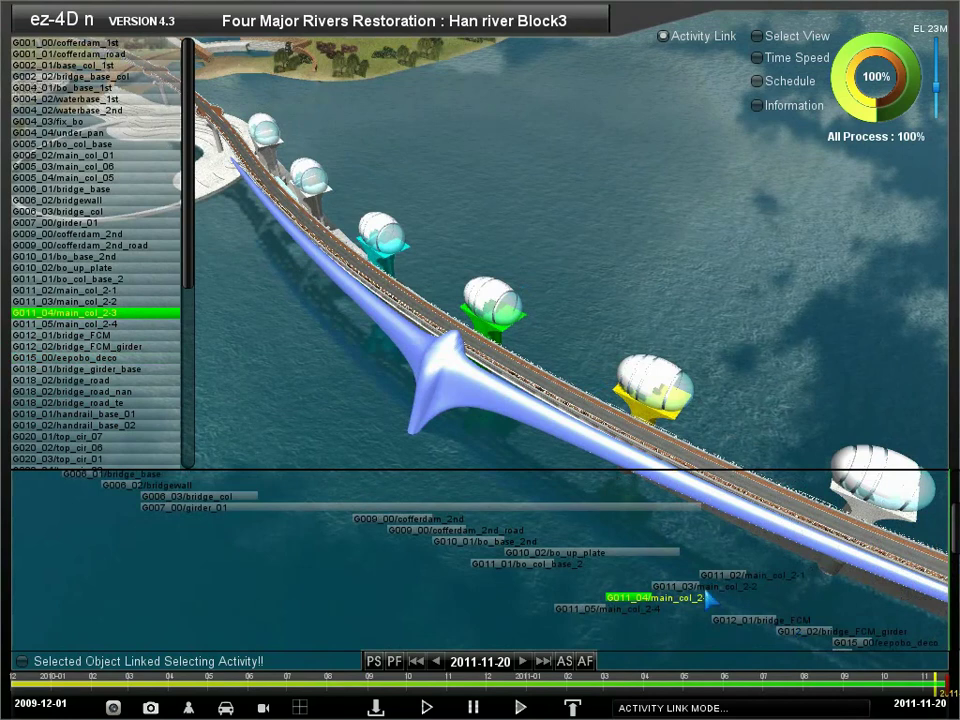
# Step: Highlight columns for G011_03, G011_05 and G011_02 main_col activities, then close linking and view the bridge head-on
pyautogui.click(680, 585)
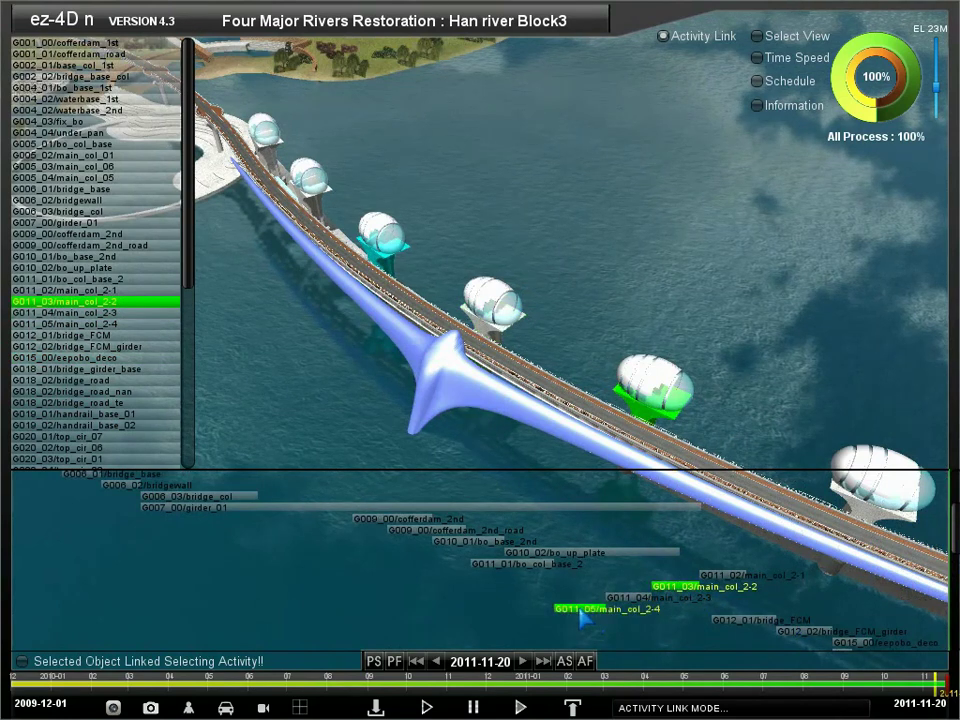
pyautogui.click(585, 612)
pyautogui.click(720, 577)
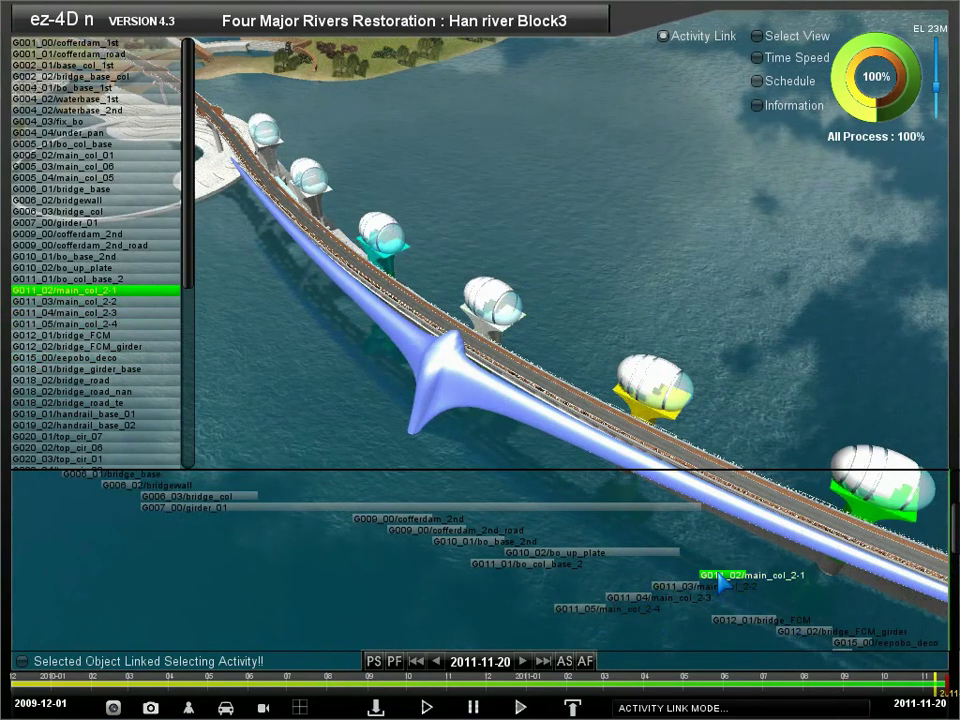
pyautogui.click(662, 45)
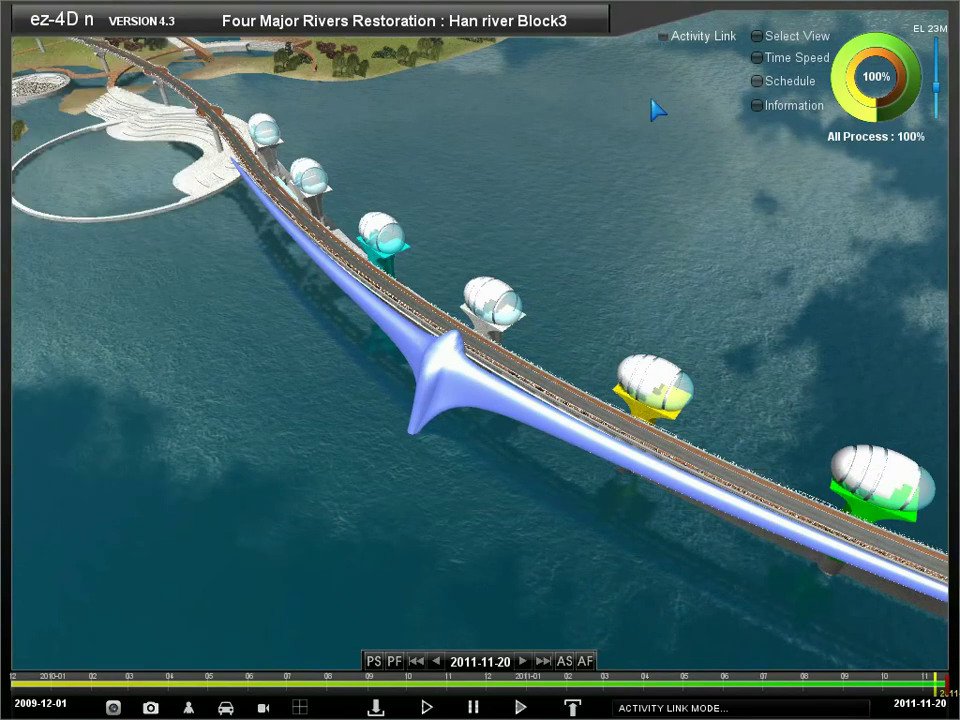
pyautogui.moveTo(452, 500); pyautogui.dragTo(671, 287)
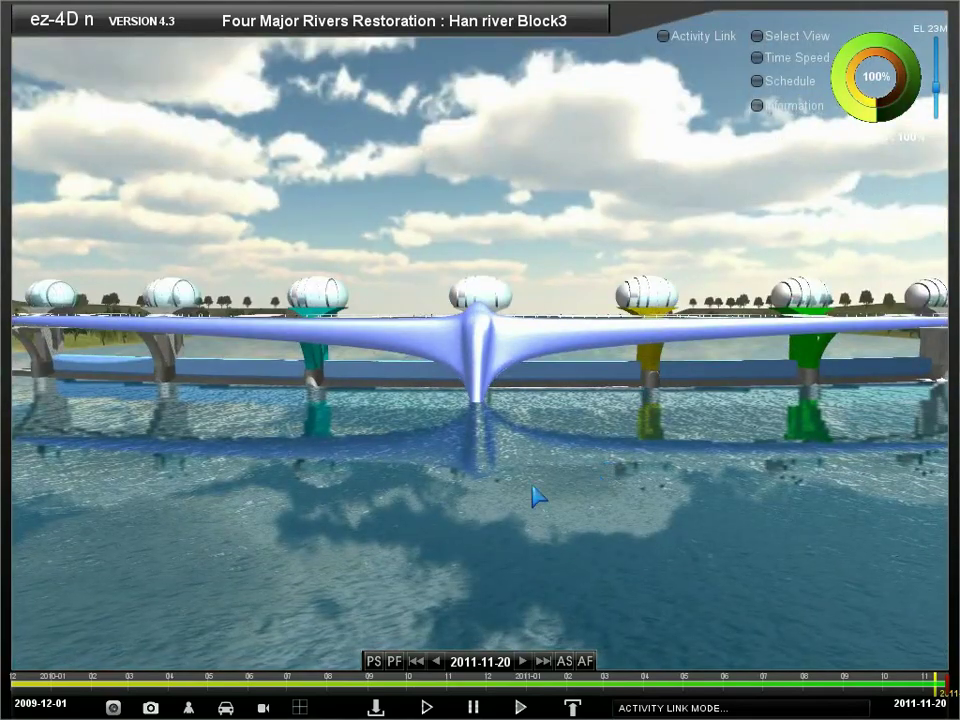
# Step: Move and re-aim the camera on the GRID plan, then return to the 3-D camera view
pyautogui.click(300, 707)
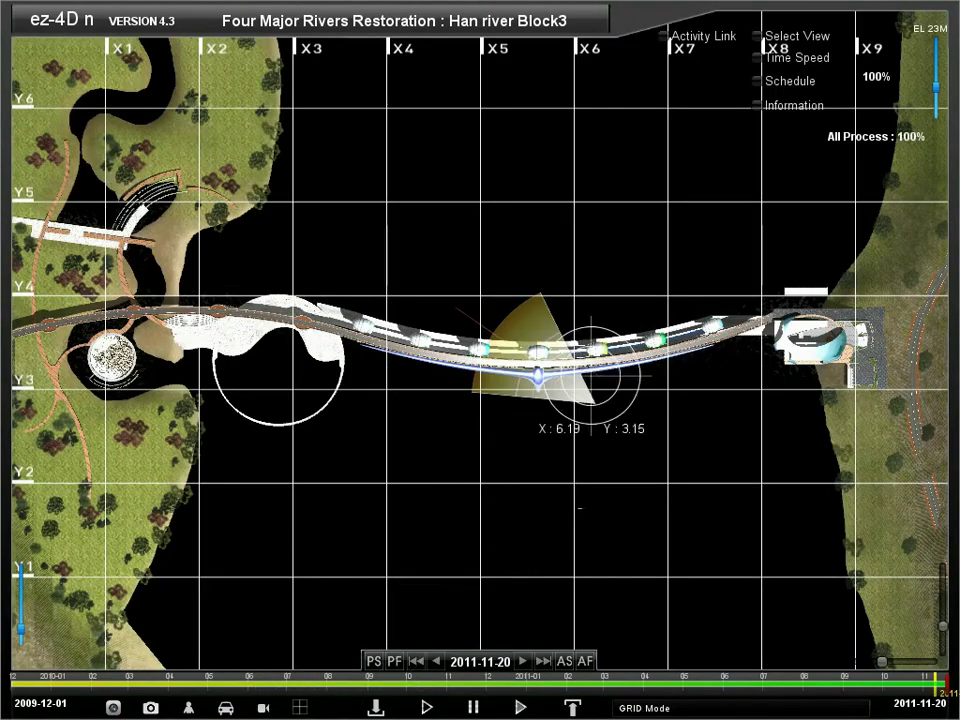
pyautogui.moveTo(617, 420); pyautogui.dragTo(201, 362)
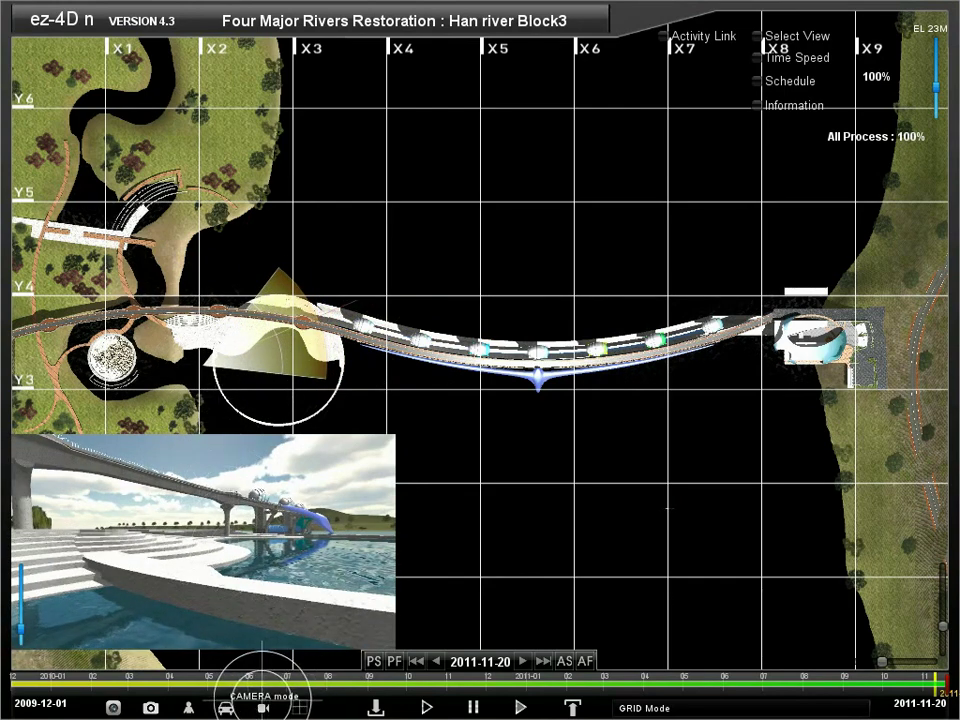
pyautogui.click(265, 708)
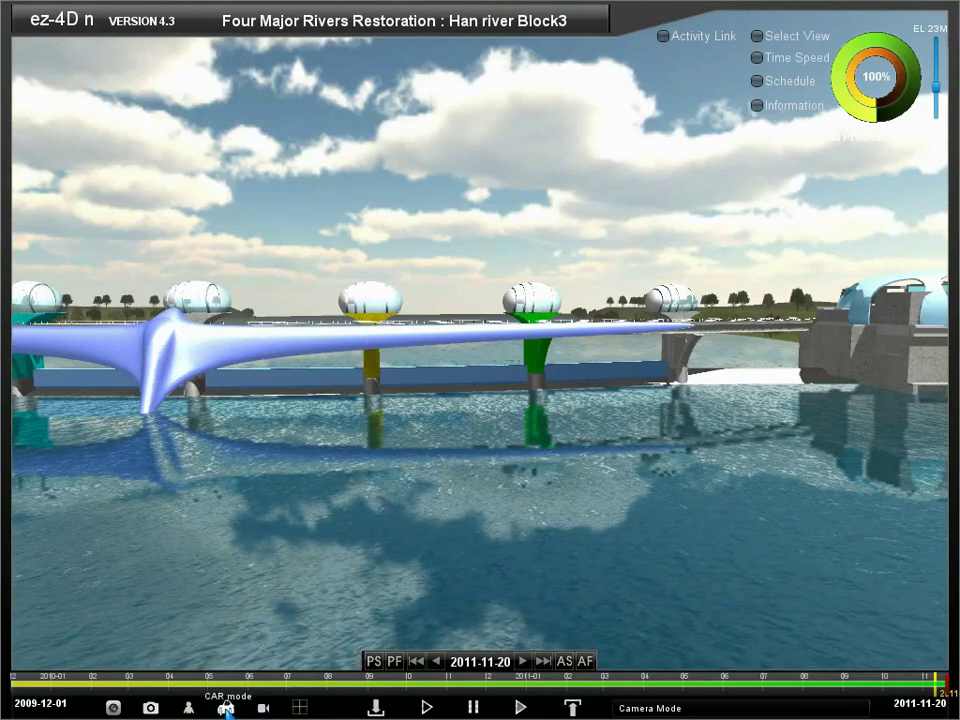
pyautogui.click(226, 708)
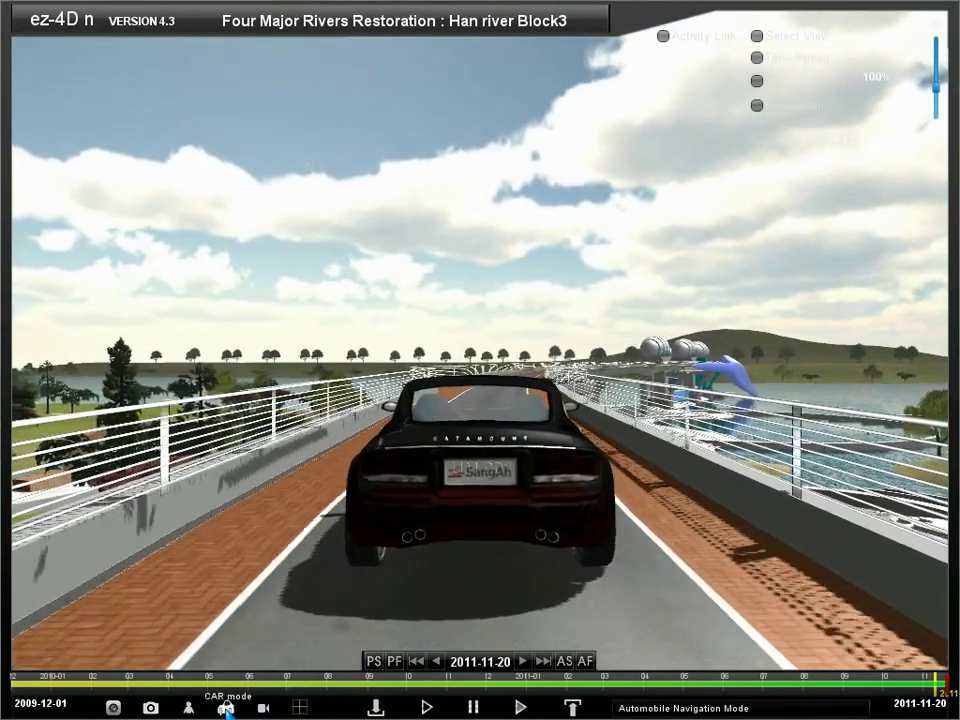
pyautogui.press('Up')
pyautogui.press('Up')
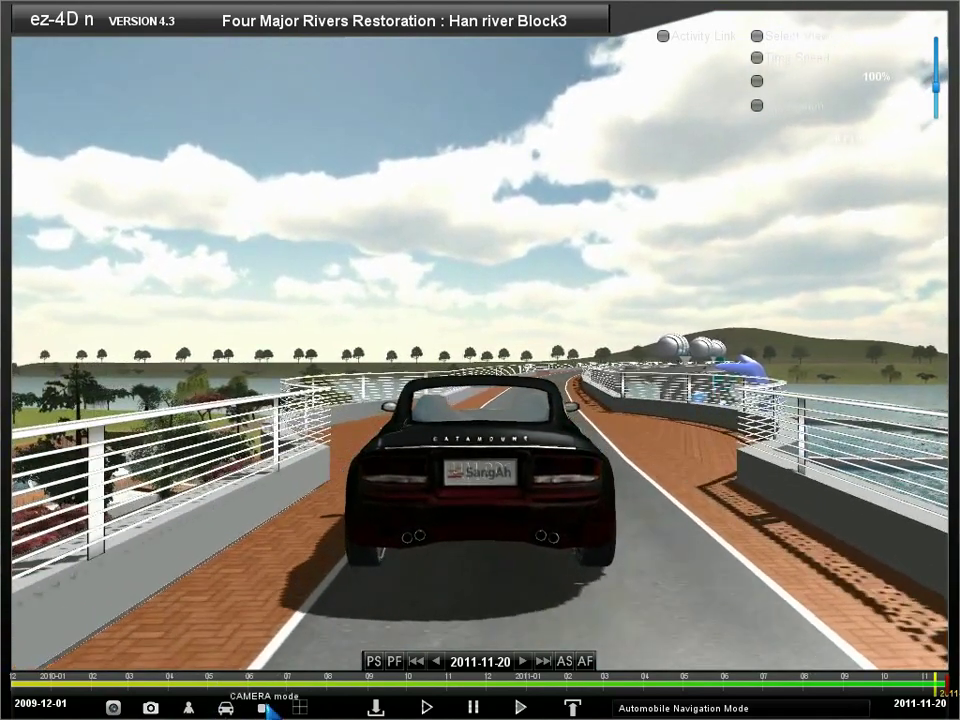
pyautogui.click(264, 707)
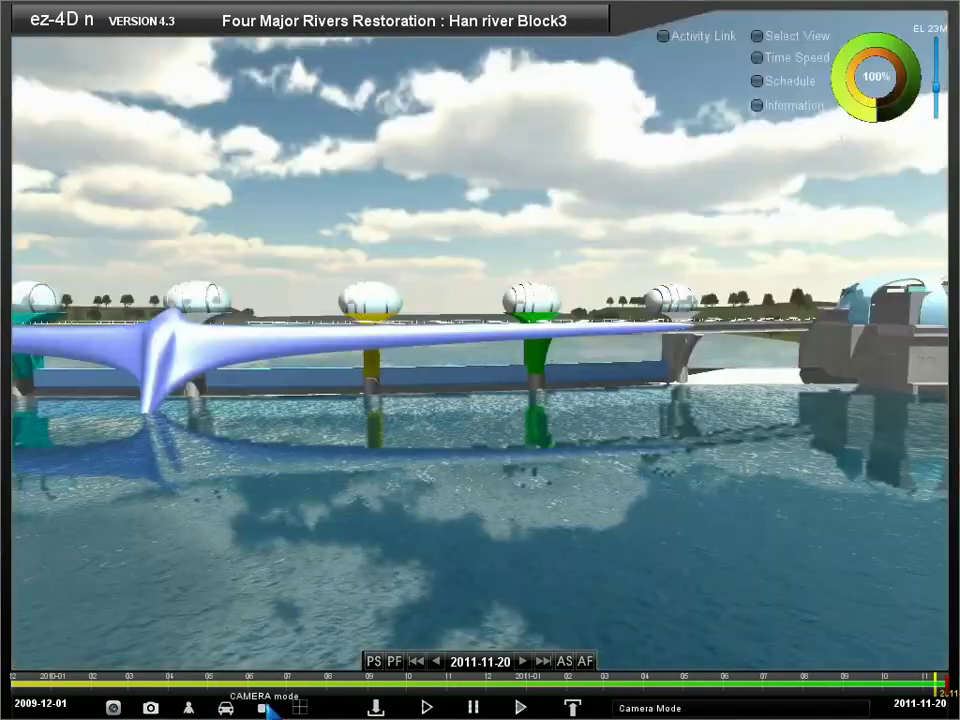
pyautogui.click(190, 708)
pyautogui.press('Up')
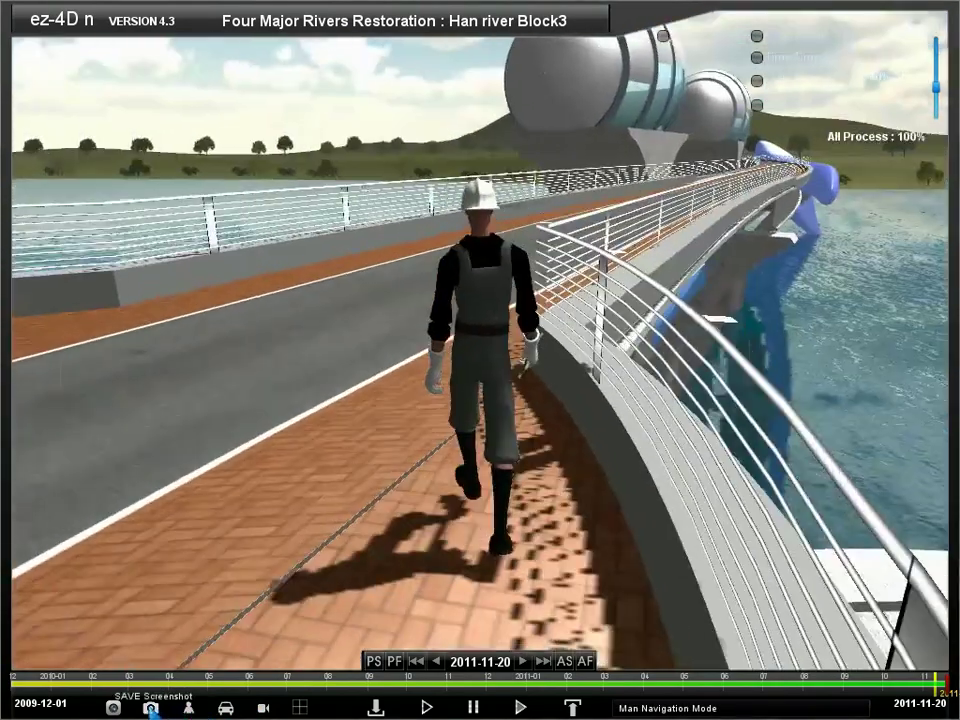
pyautogui.press('Up')
pyautogui.press('Left')
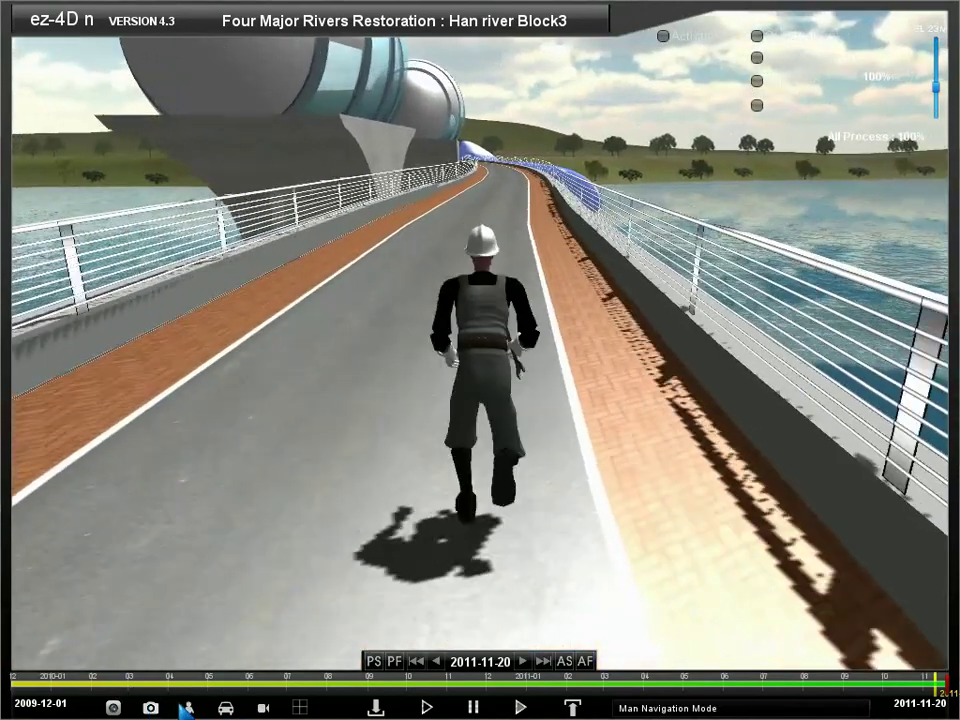
pyautogui.press('Up')
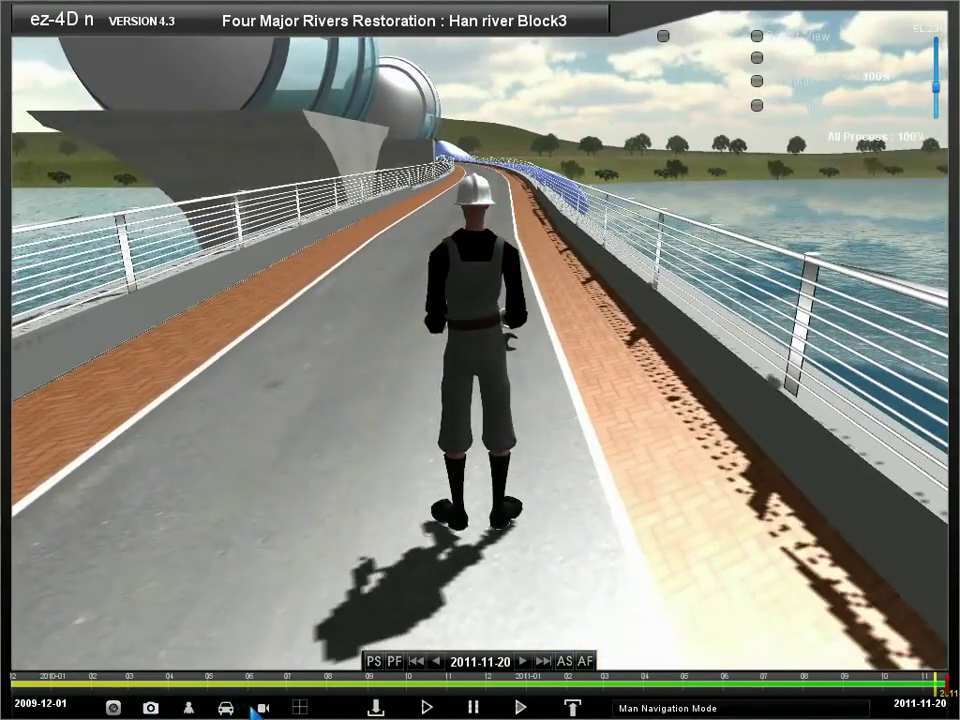
pyautogui.click(263, 708)
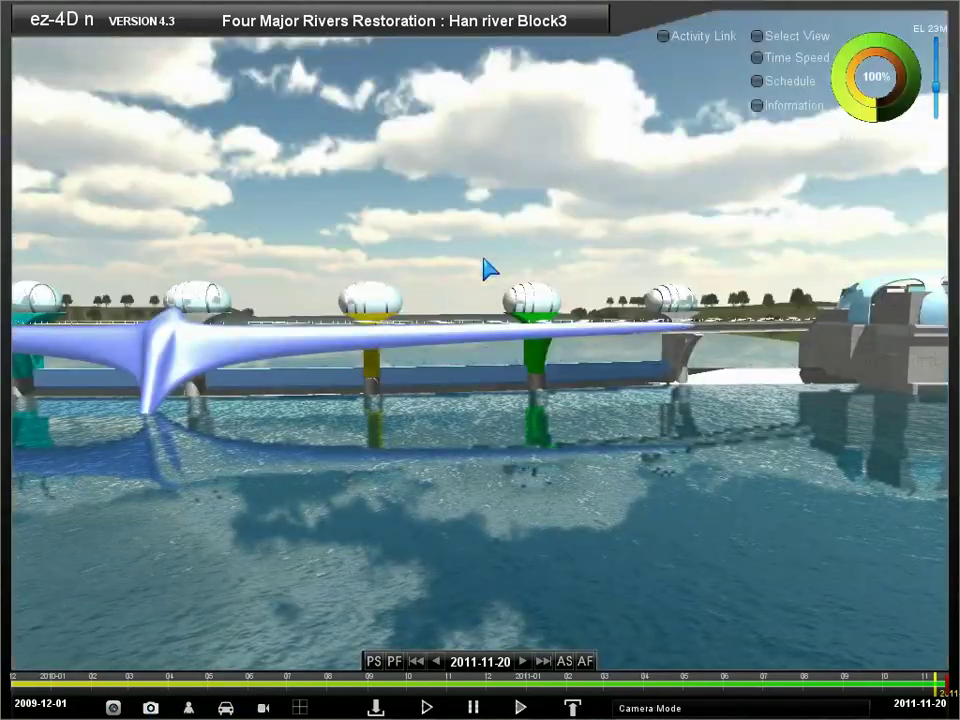